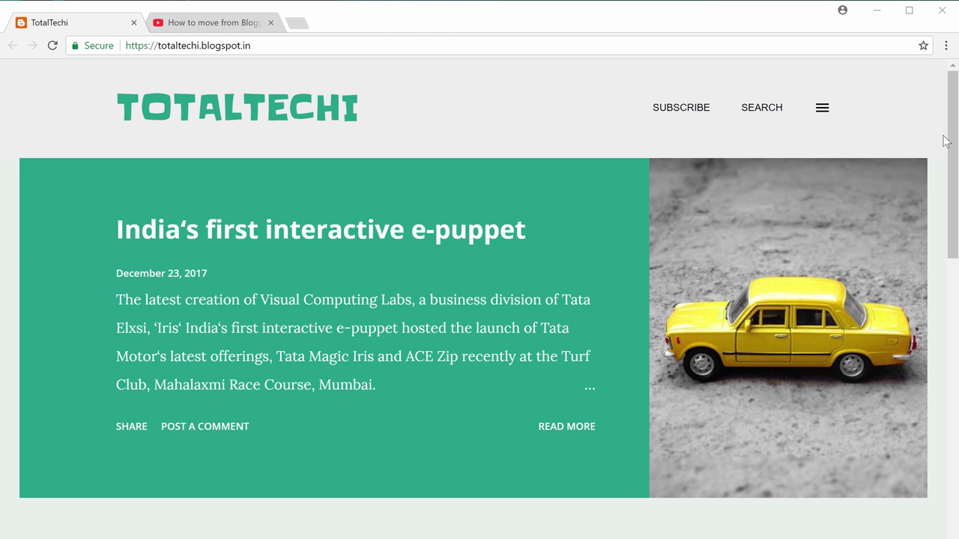
- Scroll through TotalTechi's older Blogger posts to reach the All posts list of seven posts
left_click_drag(947, 133, 950, 191)
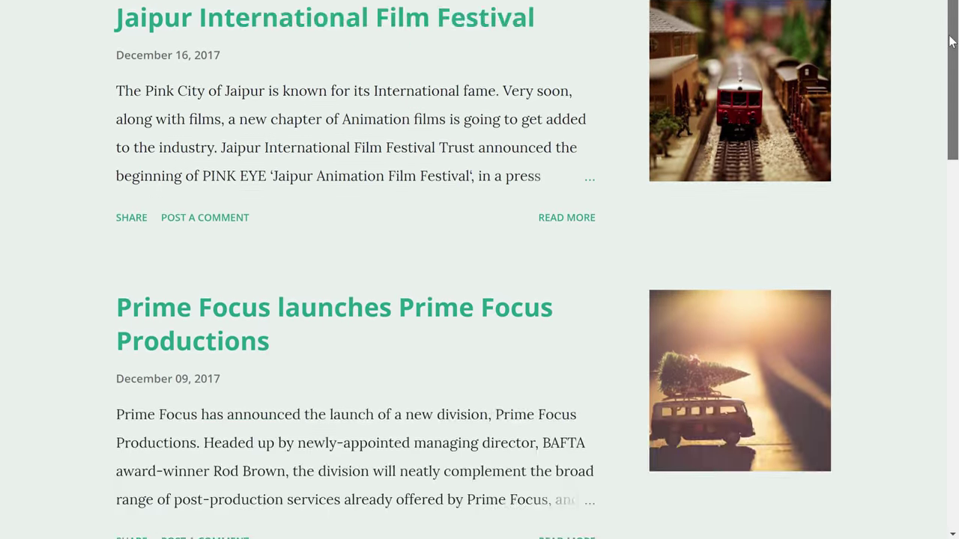
left_click_drag(950, 41, 954, 138)
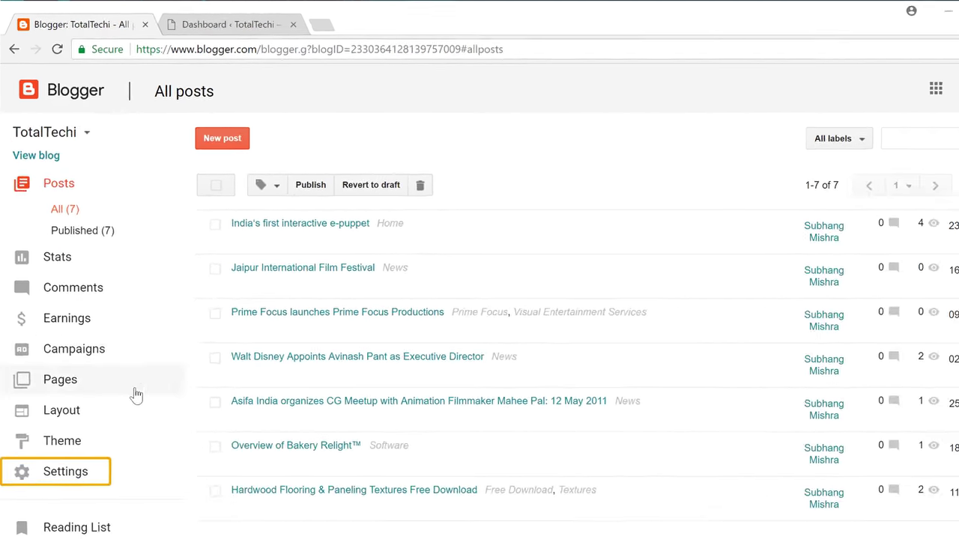
- Back up the blog content from Settings > Other and save it as blog-02-27-2018.xml
left_click(57, 439)
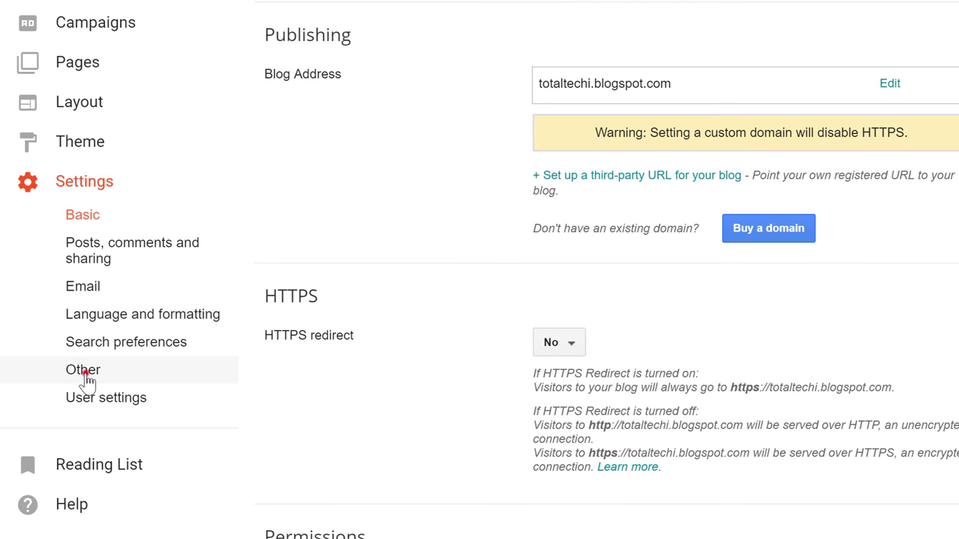
left_click(85, 378)
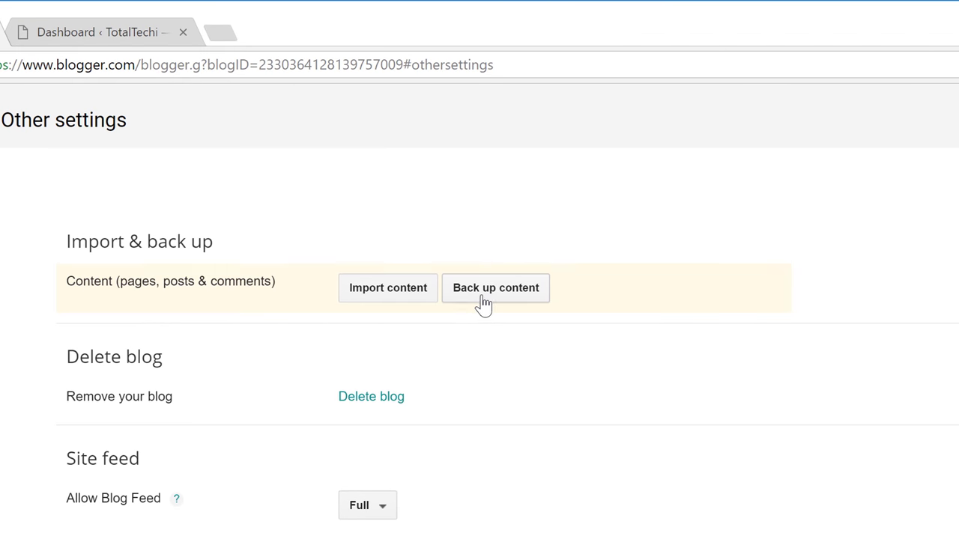
left_click(484, 300)
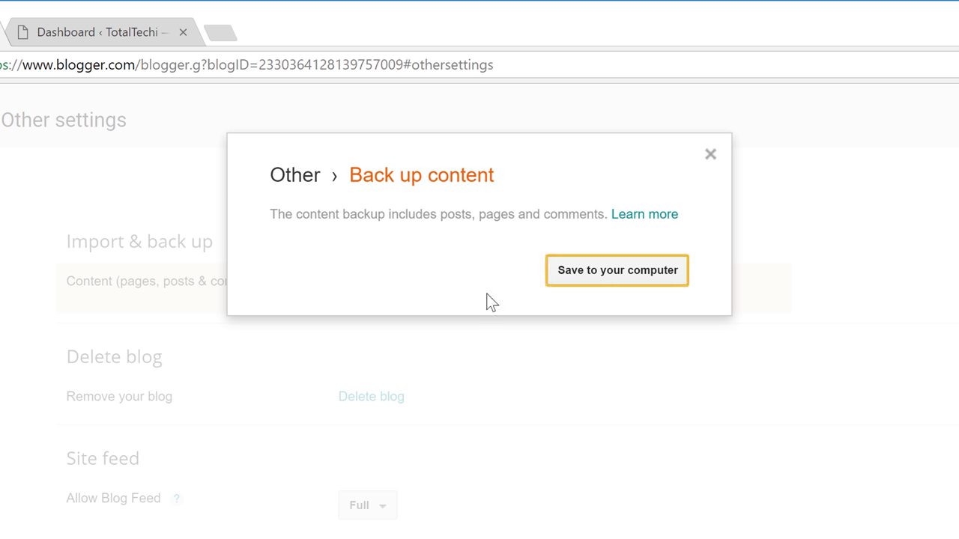
left_click(611, 279)
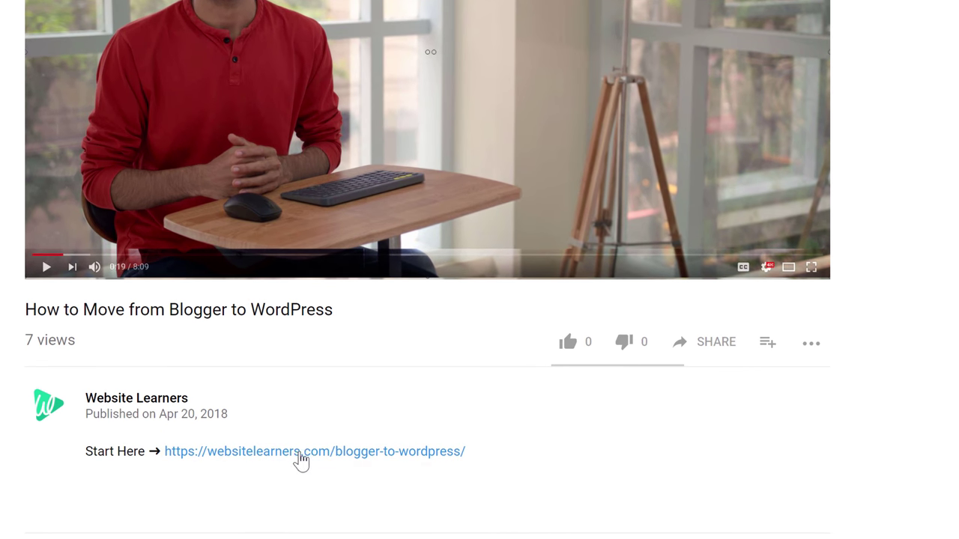
- Check that totaltechi.com is available on the Website Learners guide, then open GoDaddy's ₹99.00/mo hosting offer
left_click(301, 457)
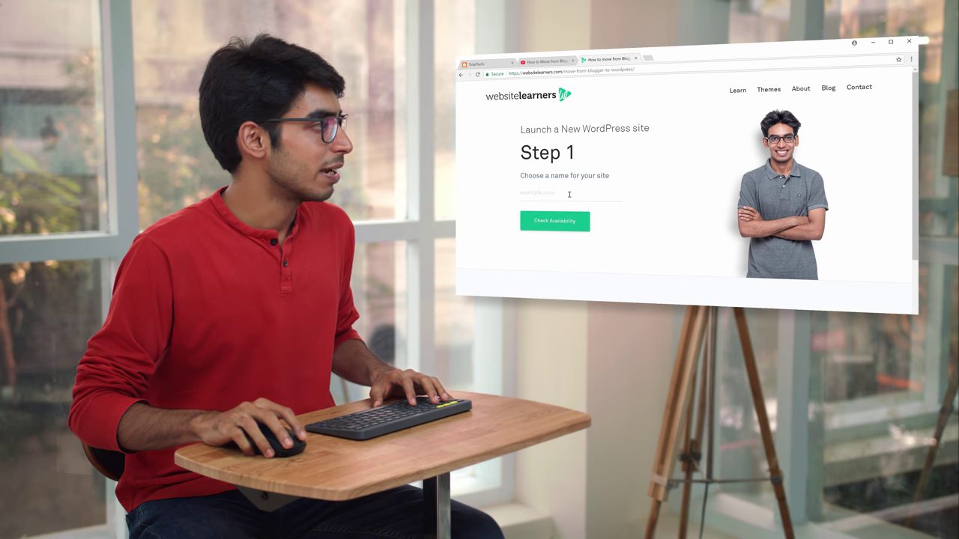
left_click(569, 194)
type("tot")
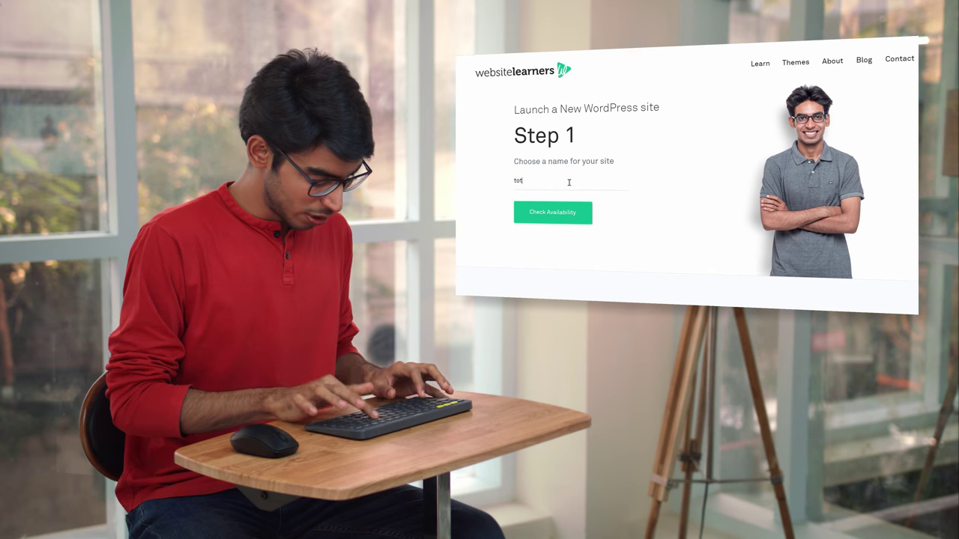
type("altech")
type("i.com")
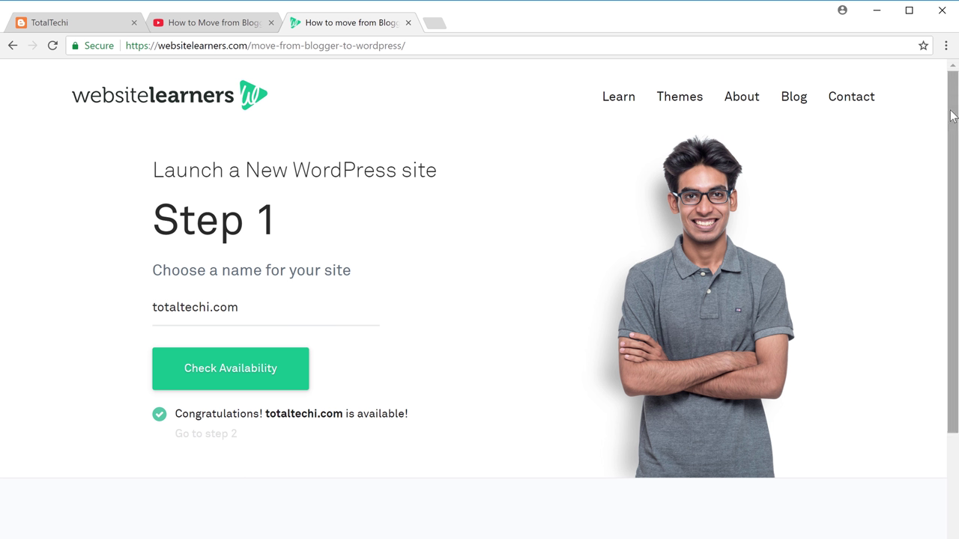
scroll(952, 100, "down", 5)
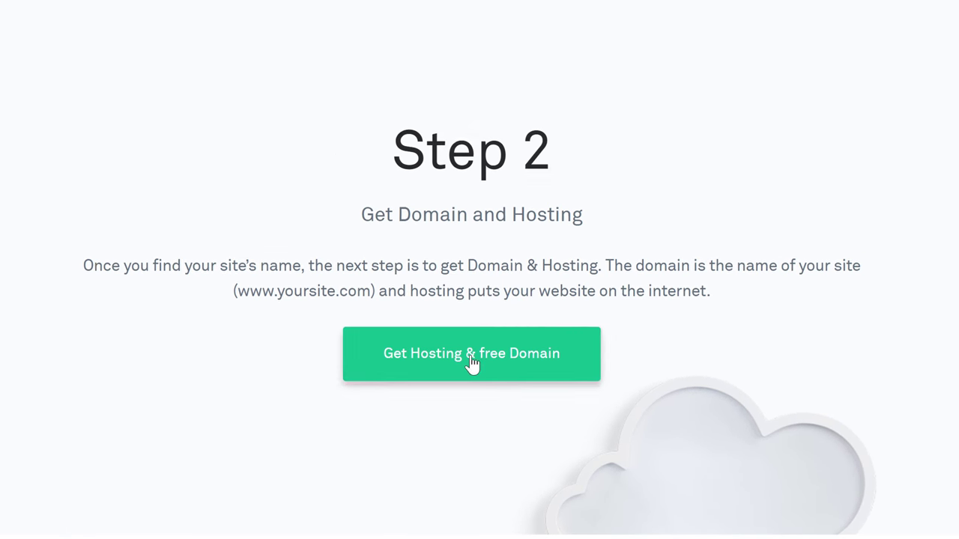
left_click(461, 370)
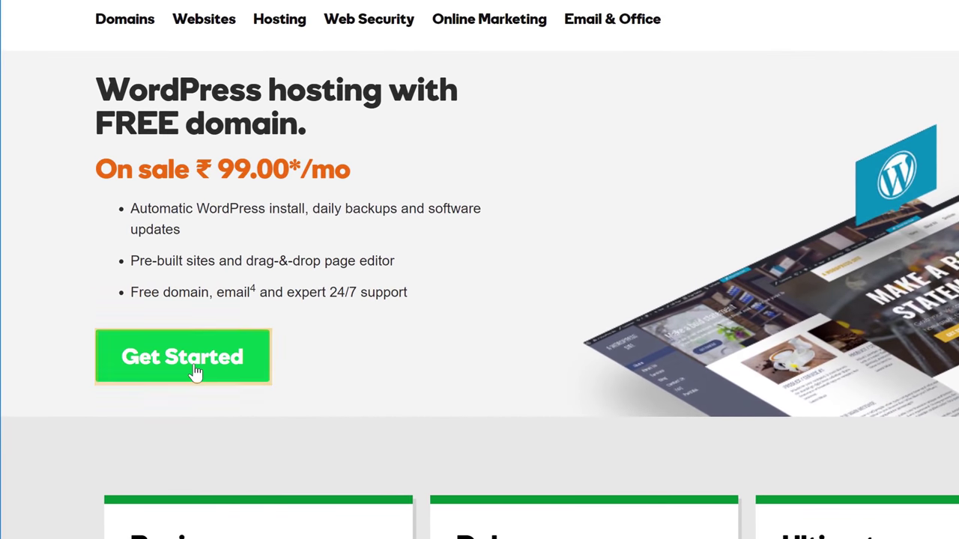
- Add Basic Managed WordPress hosting with free totaltechi.com registration to the cart (₹1,415.28)
left_click(193, 372)
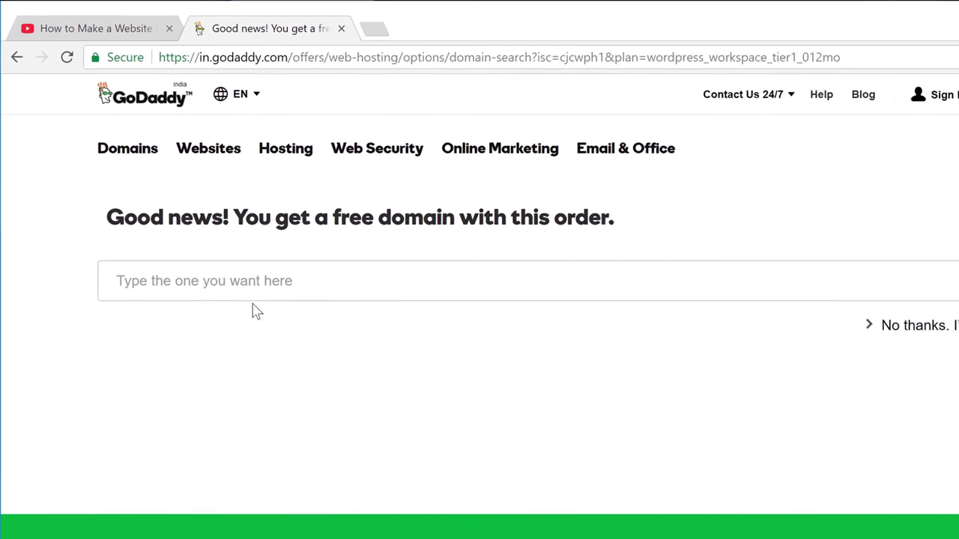
left_click(206, 225)
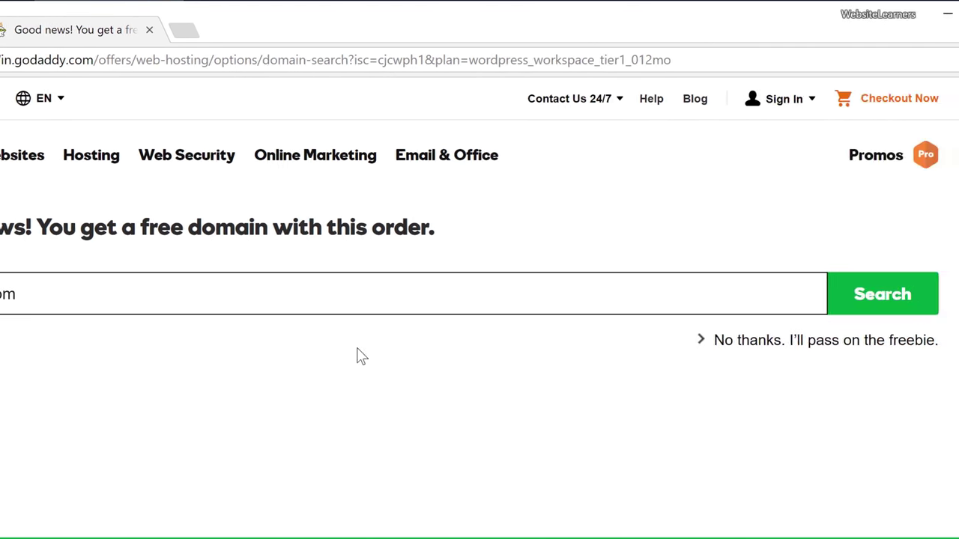
left_click(752, 300)
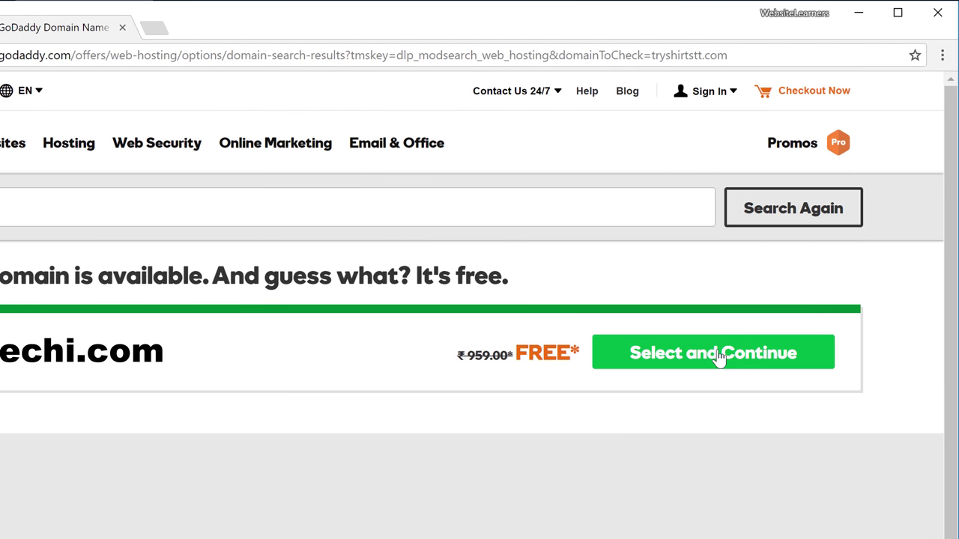
left_click(717, 355)
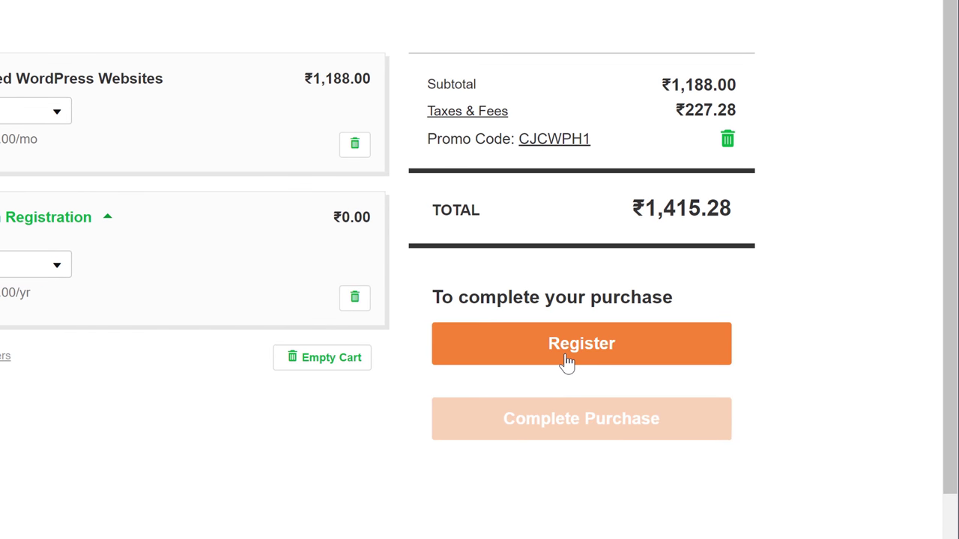
- Register a new GoDaddy account by filling in the Create Account form
left_click(566, 358)
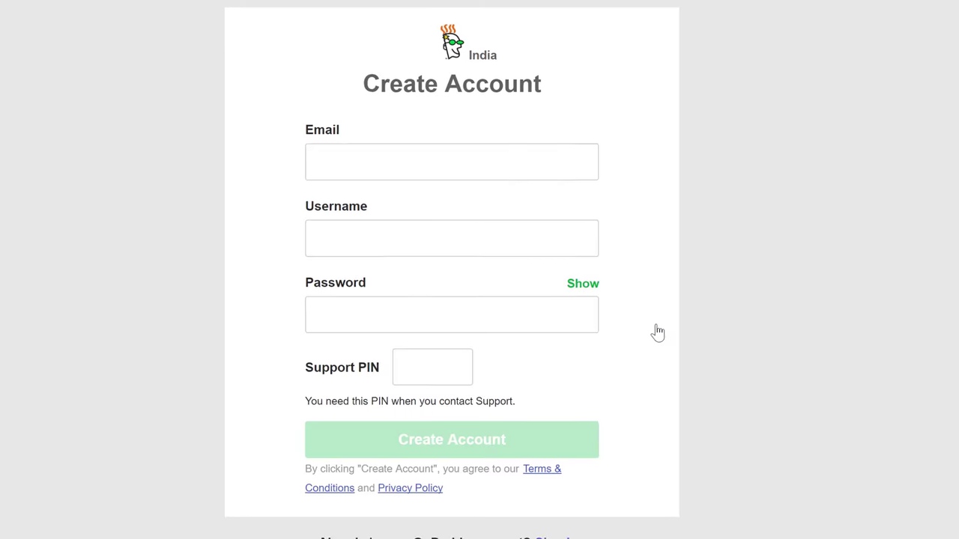
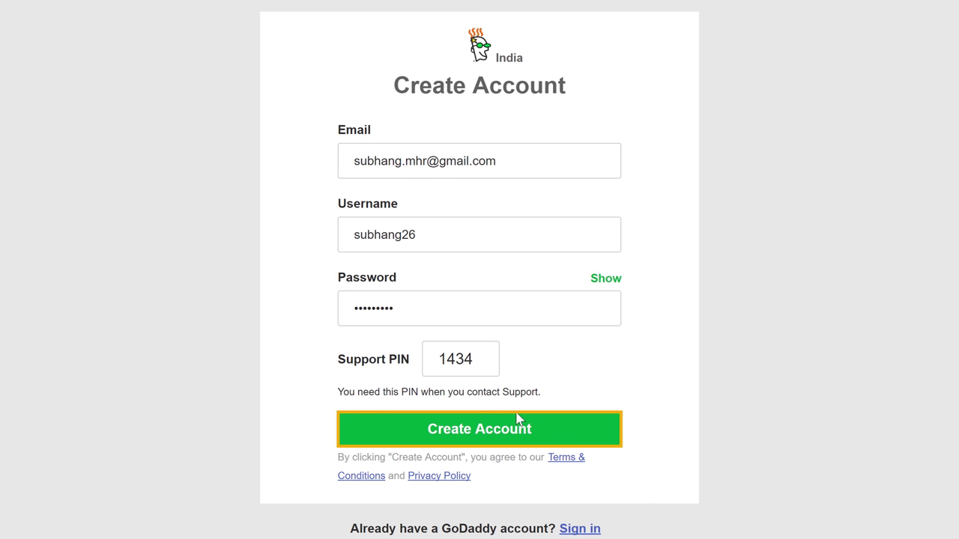
left_click(456, 442)
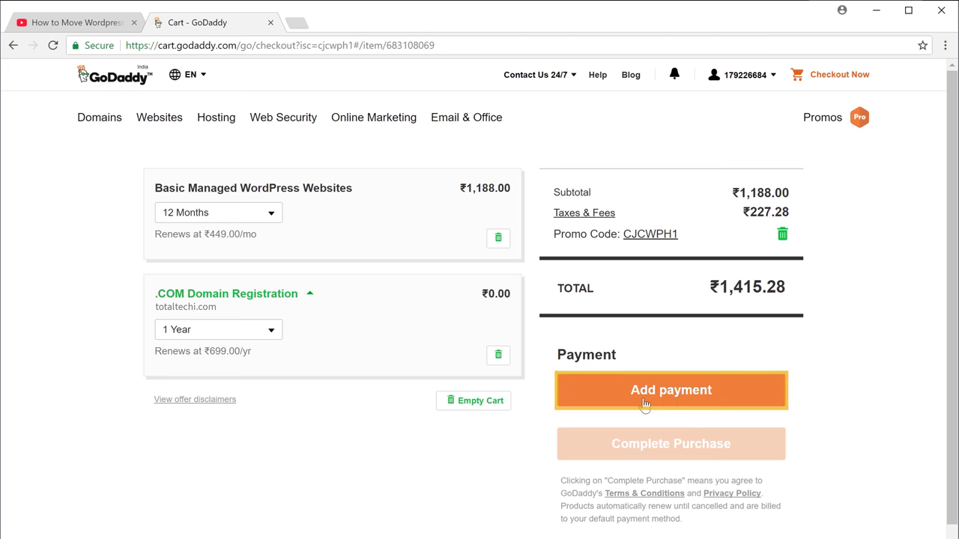
- Add Debit Cards as the payment method with billing postal code and name, continuing to CCAvenue
left_click(641, 398)
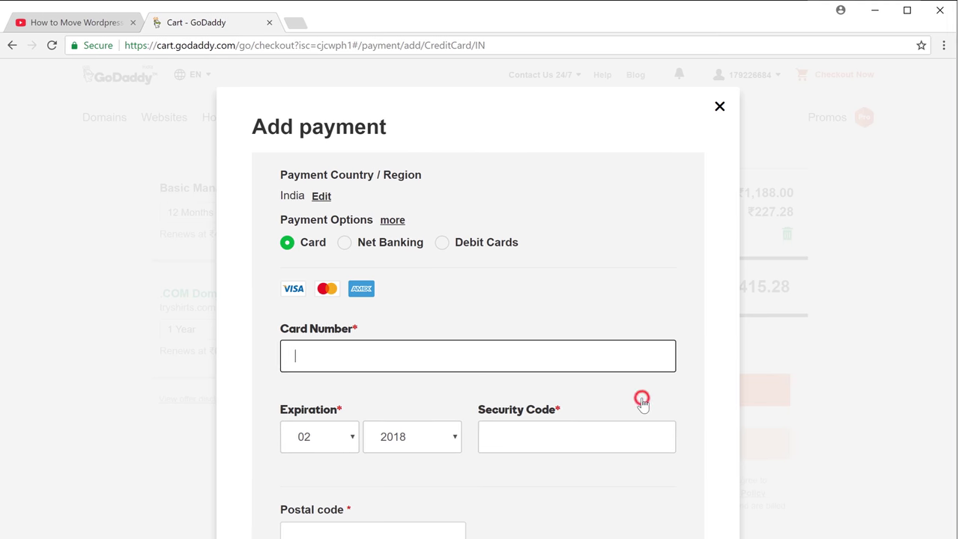
left_click(442, 243)
left_click(372, 353)
type("600021")
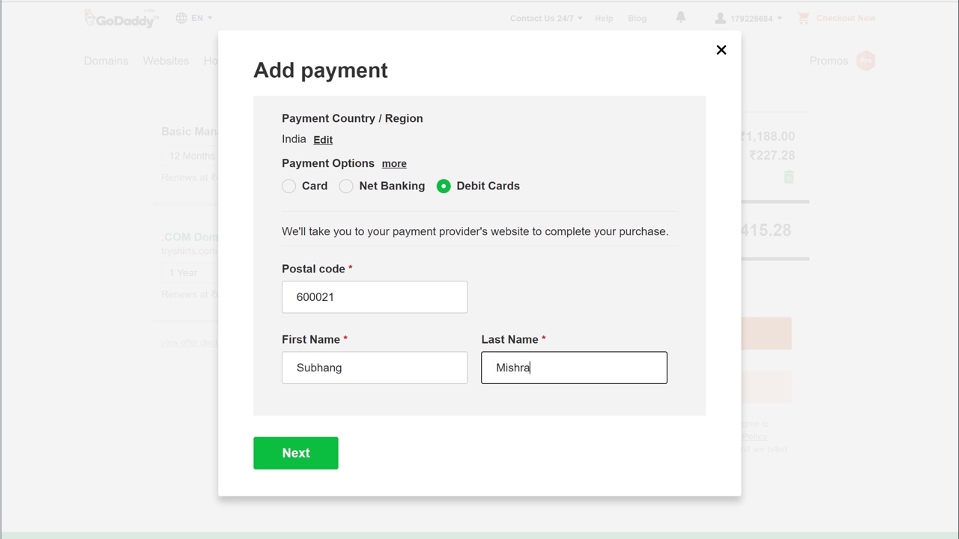
left_click(287, 464)
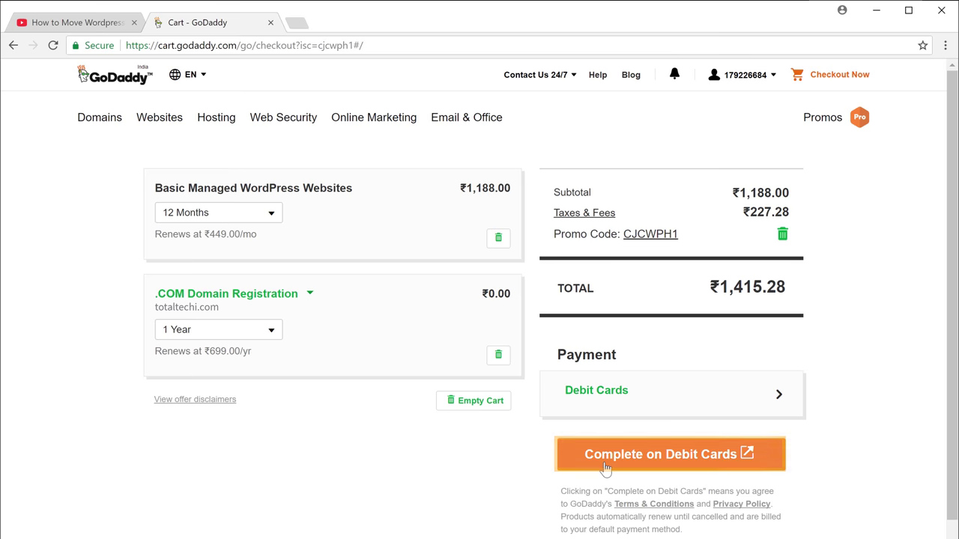
left_click(599, 462)
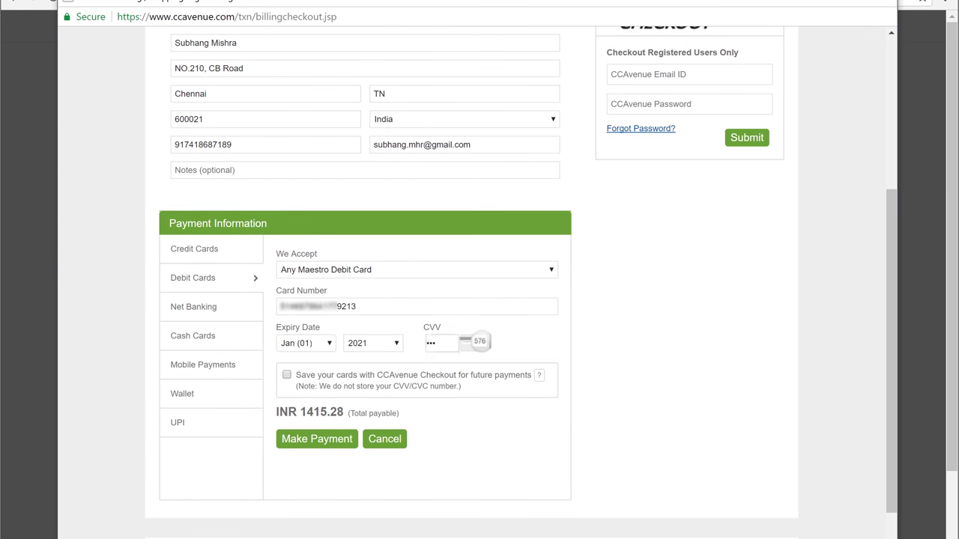
- Pay the INR 1415.28 order by debit card on CCAvenue
left_click(307, 445)
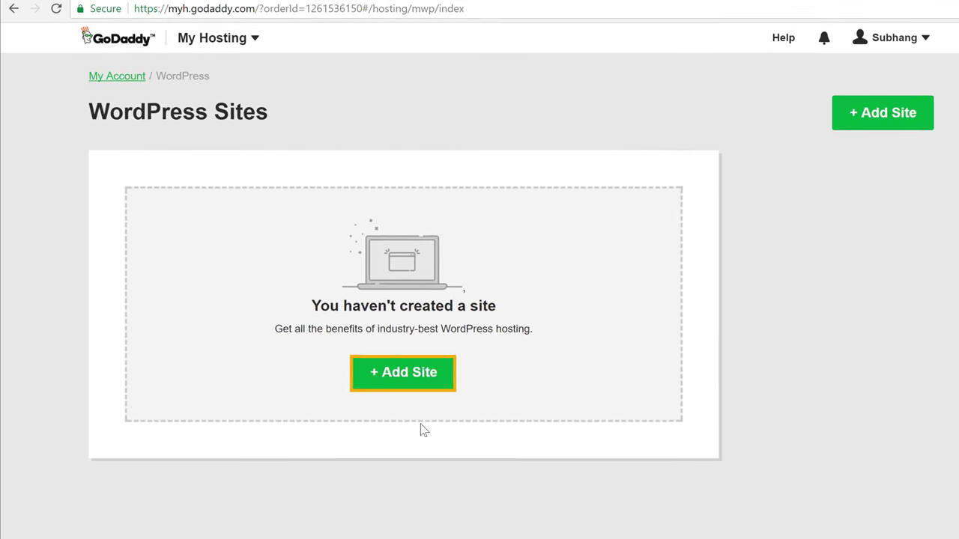
- Create a new WordPress site on totaltechi.com in the Europe data center with an admin login
left_click(411, 383)
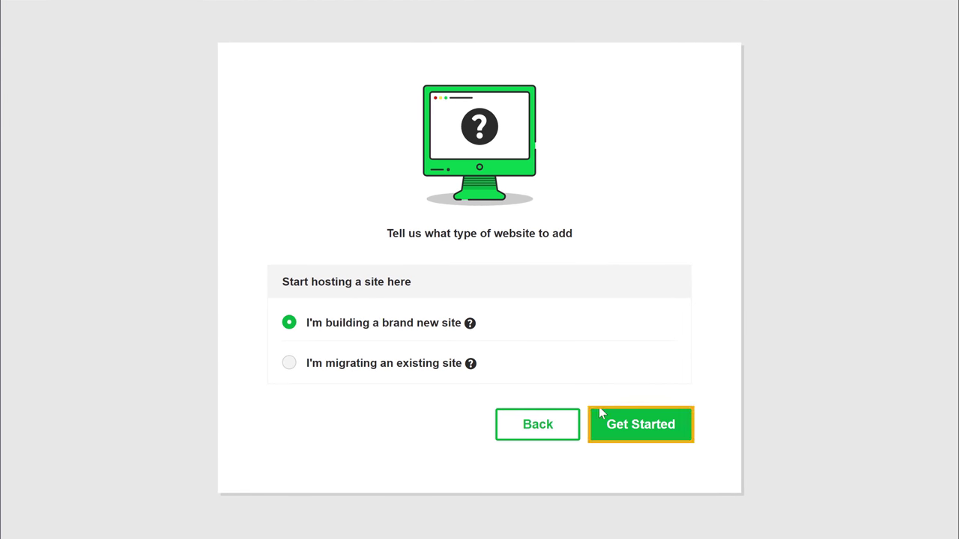
left_click(621, 441)
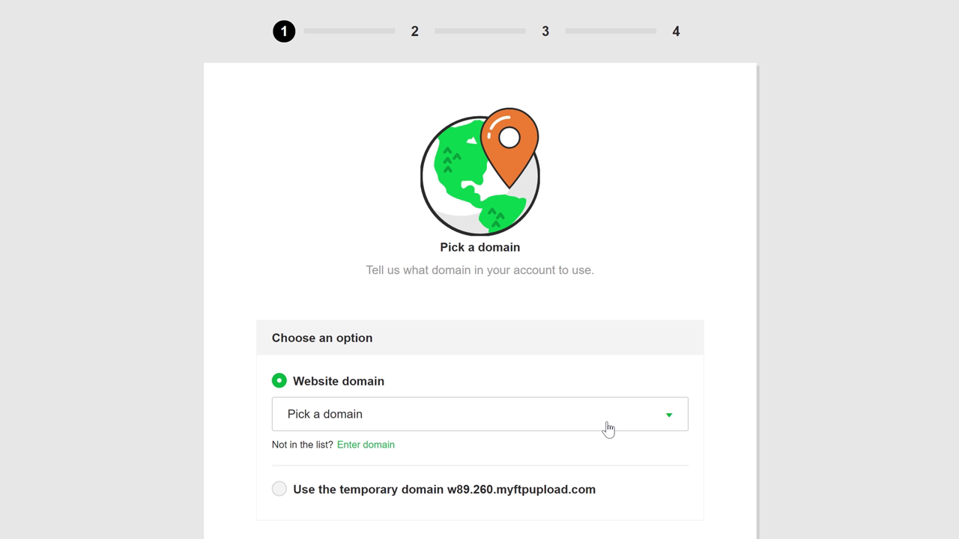
left_click(295, 424)
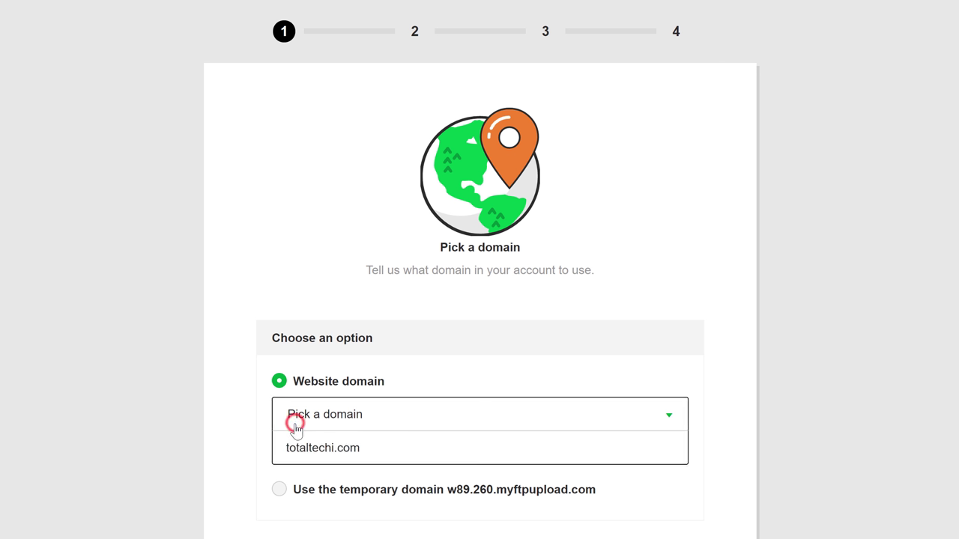
left_click(299, 463)
scroll(524, 492, "down", 2)
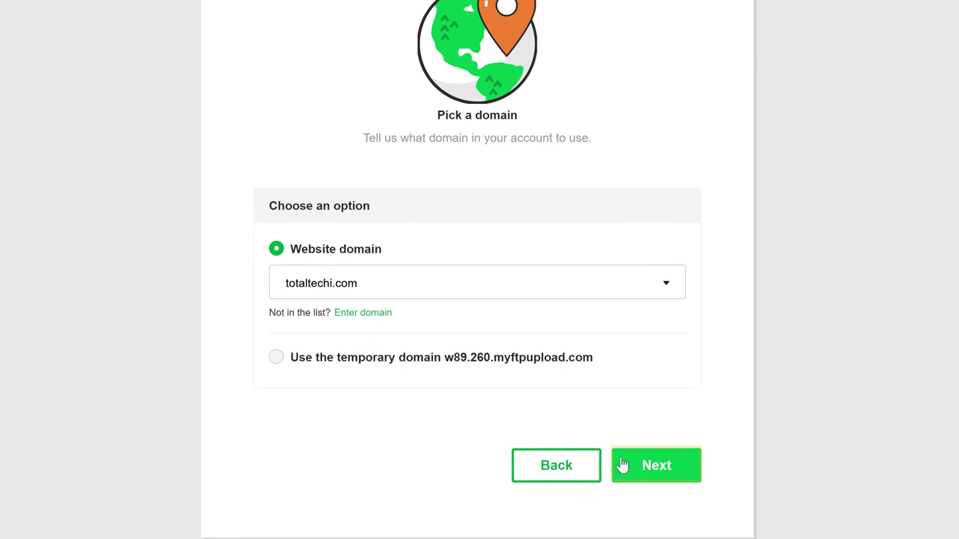
left_click(646, 480)
scroll(640, 483, "up", 2)
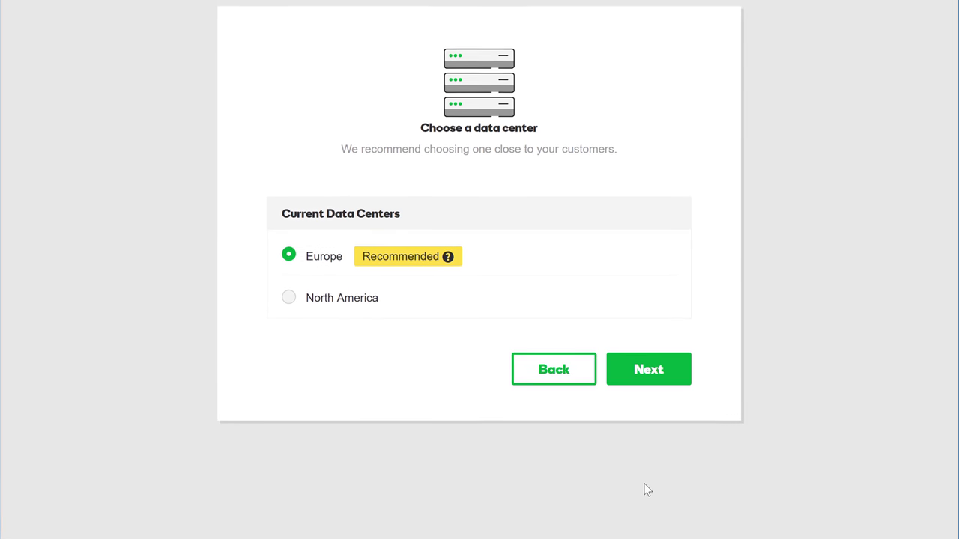
left_click(643, 441)
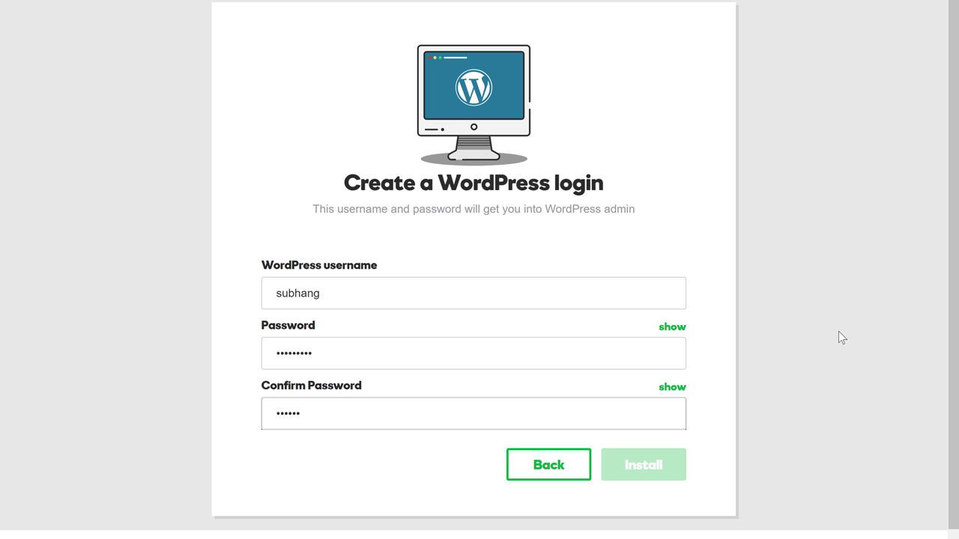
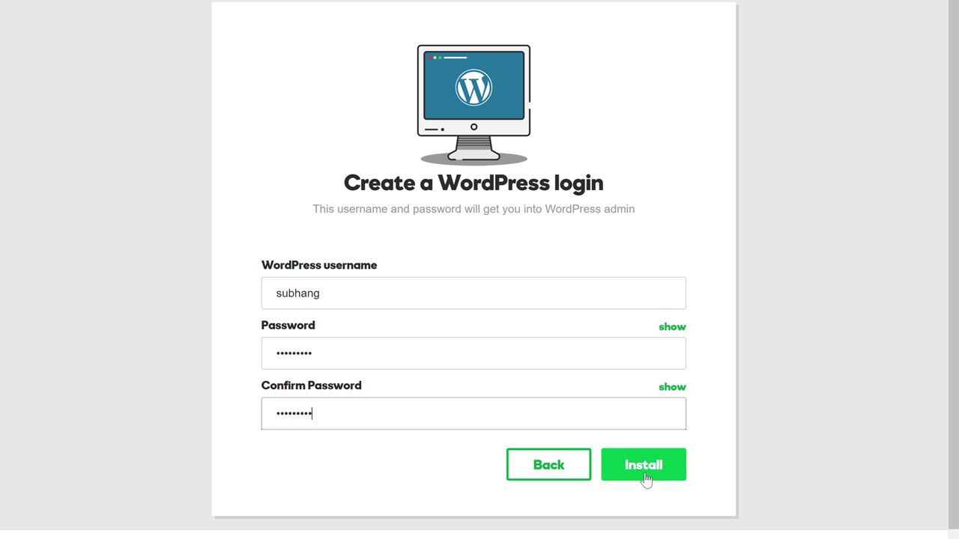
left_click(642, 465)
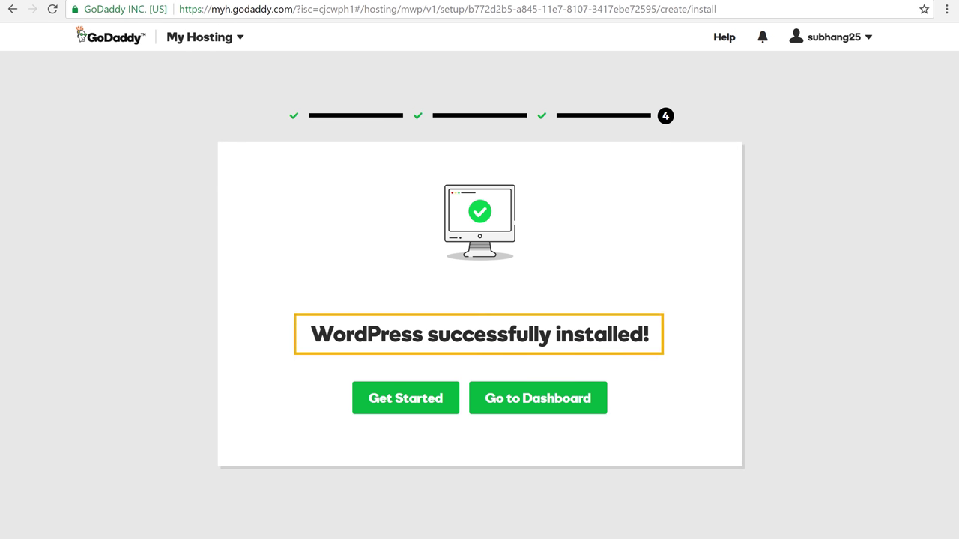
- Decline the quick start wizard and confirm to reach the totaltechi.com/wp-admin dashboard
left_click(388, 412)
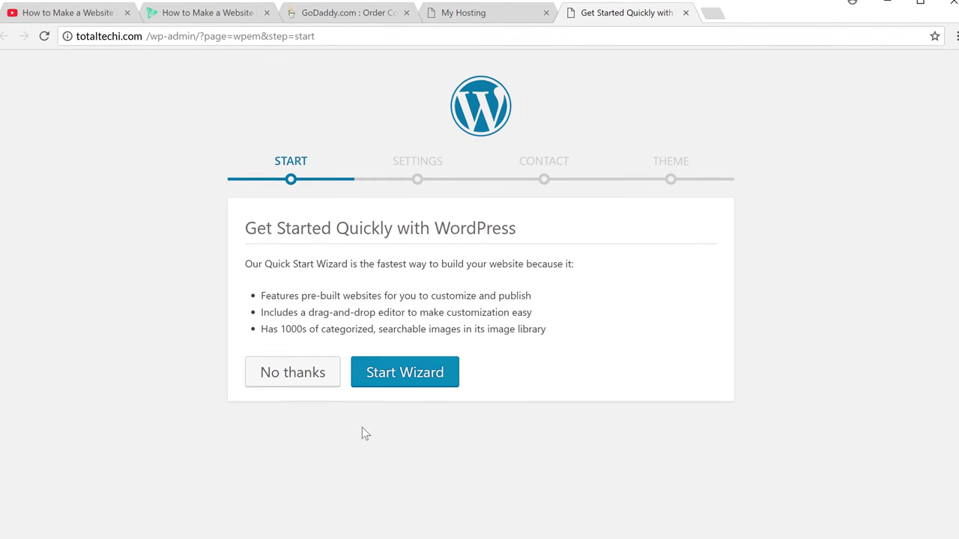
left_click(268, 374)
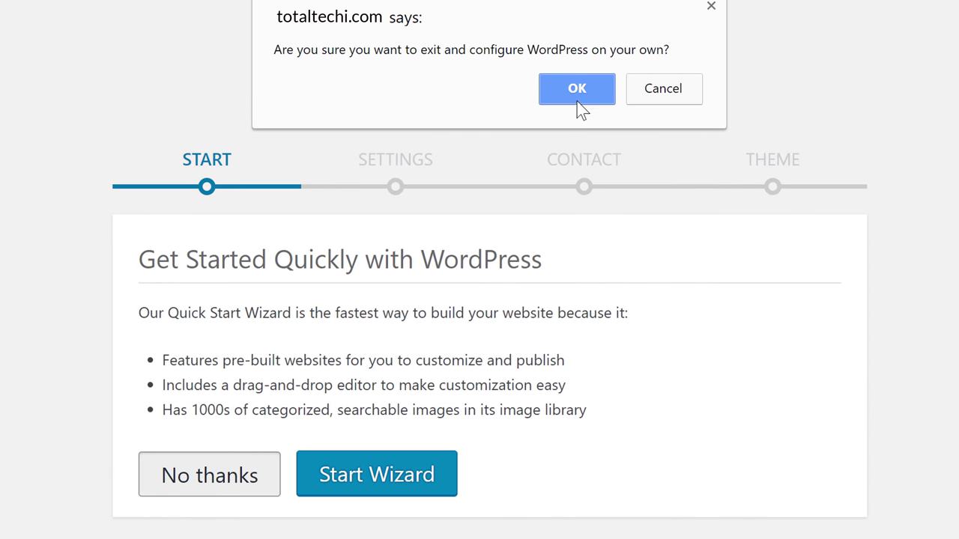
left_click(578, 104)
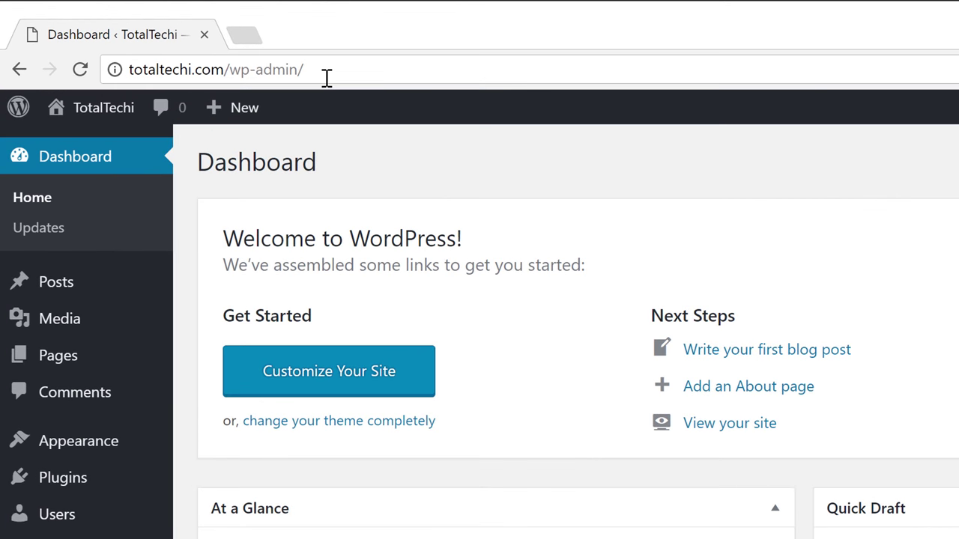
left_click(208, 46)
type("totalte")
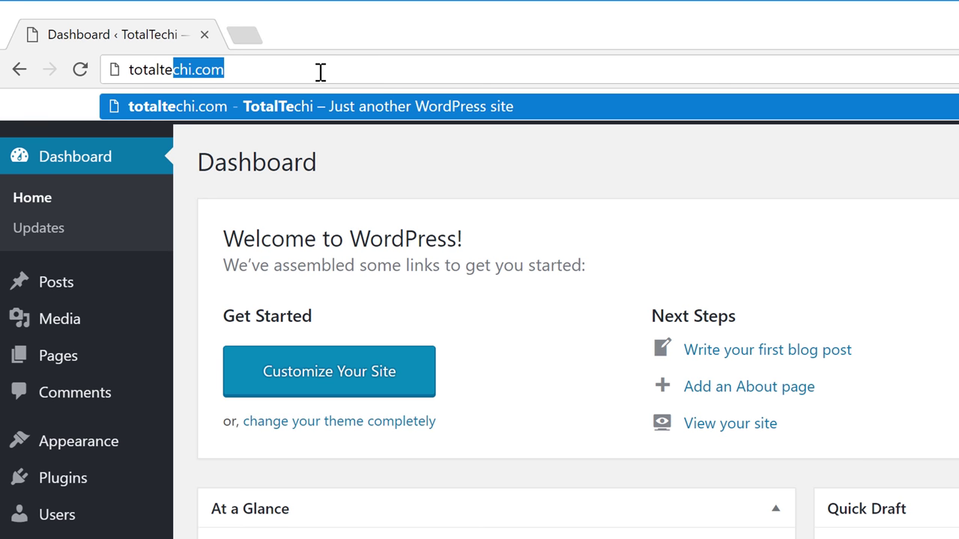
key("Return")
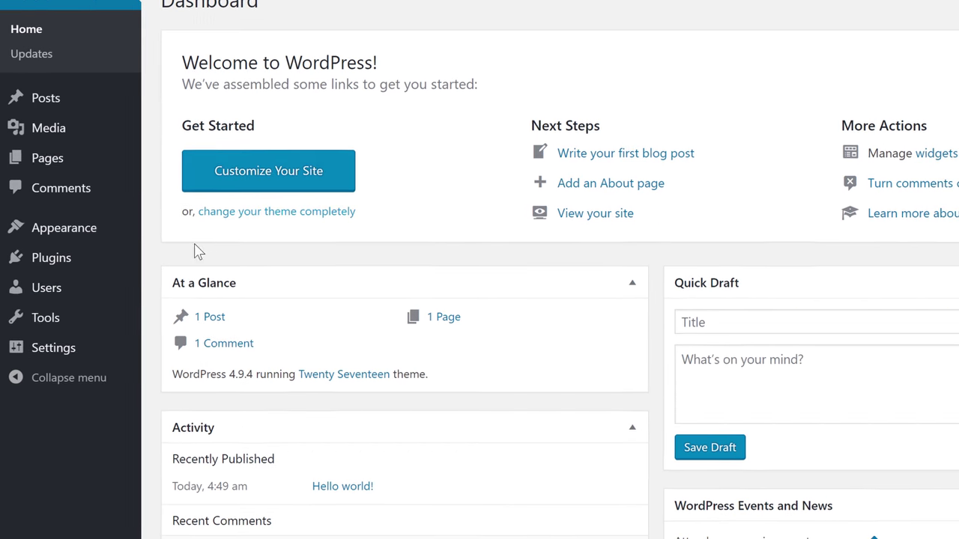
- Install the Blogger importer from Tools > Import and run it
mouse_move(58, 365)
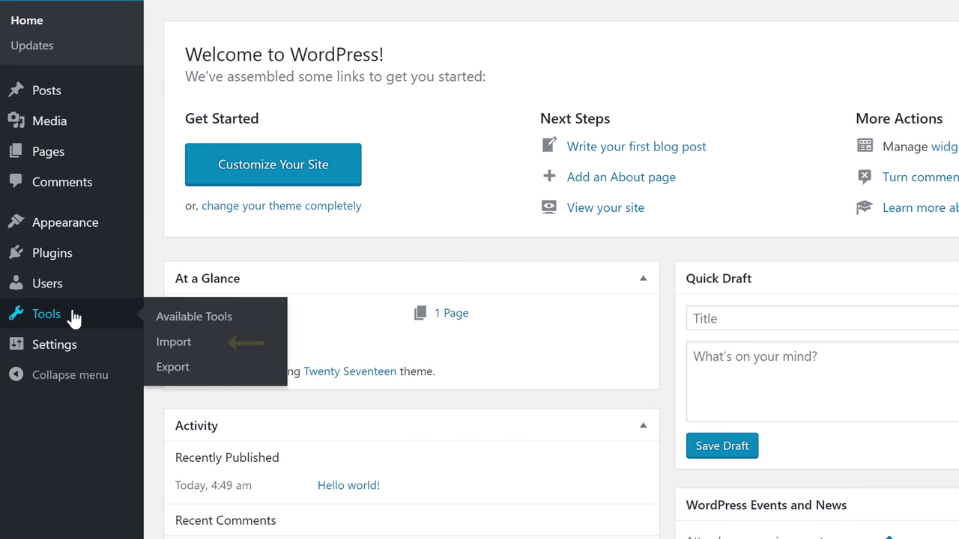
left_click(191, 344)
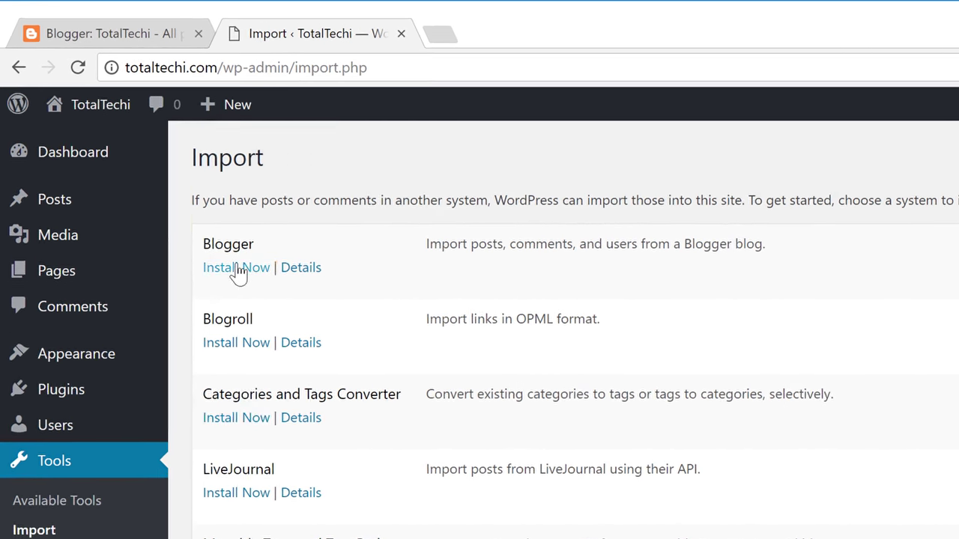
left_click(237, 268)
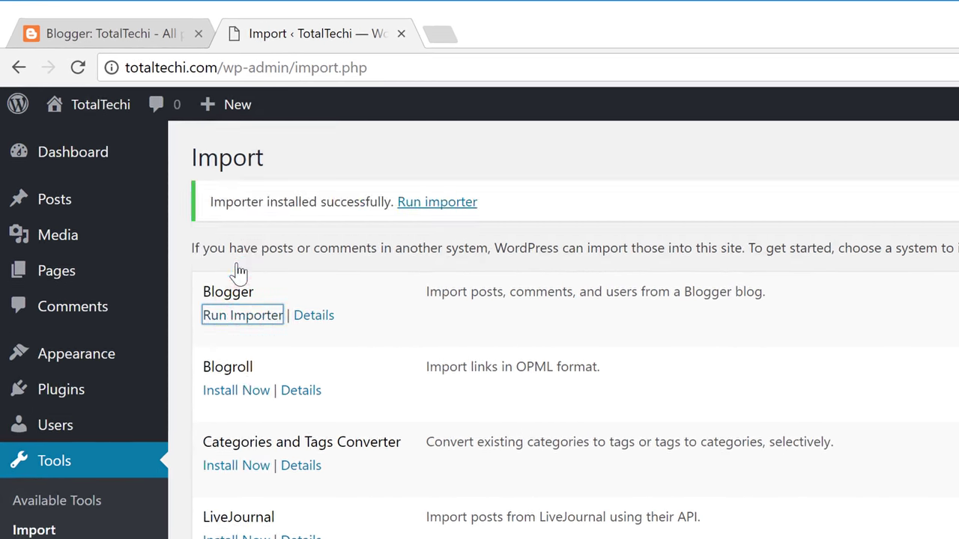
left_click(230, 317)
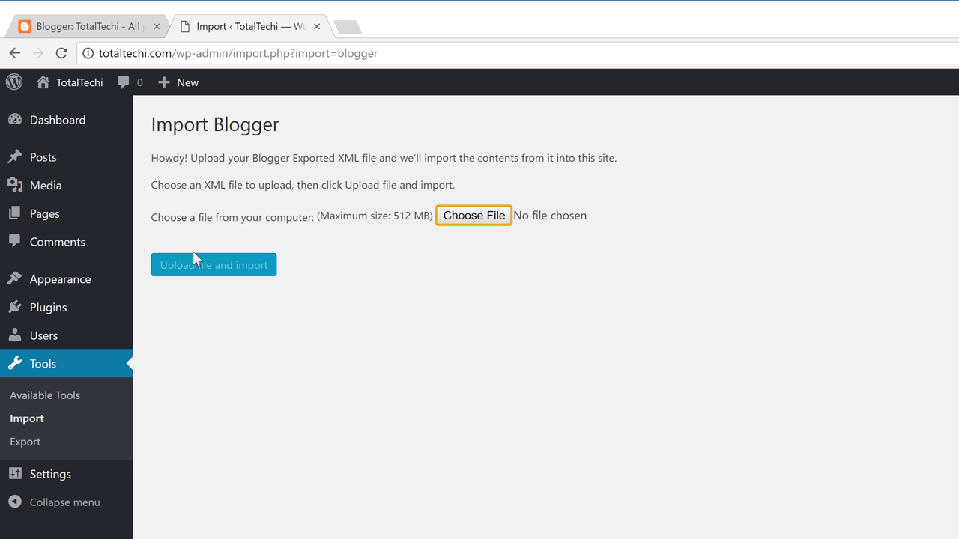
- Upload blog-02-27-2018.xml from Downloads and import its posts into the site
left_click(473, 221)
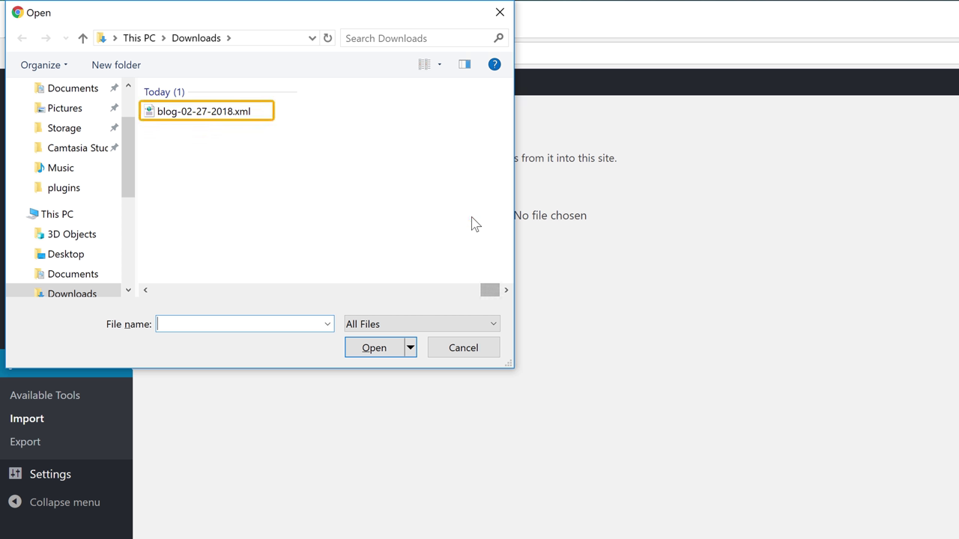
left_click(240, 114)
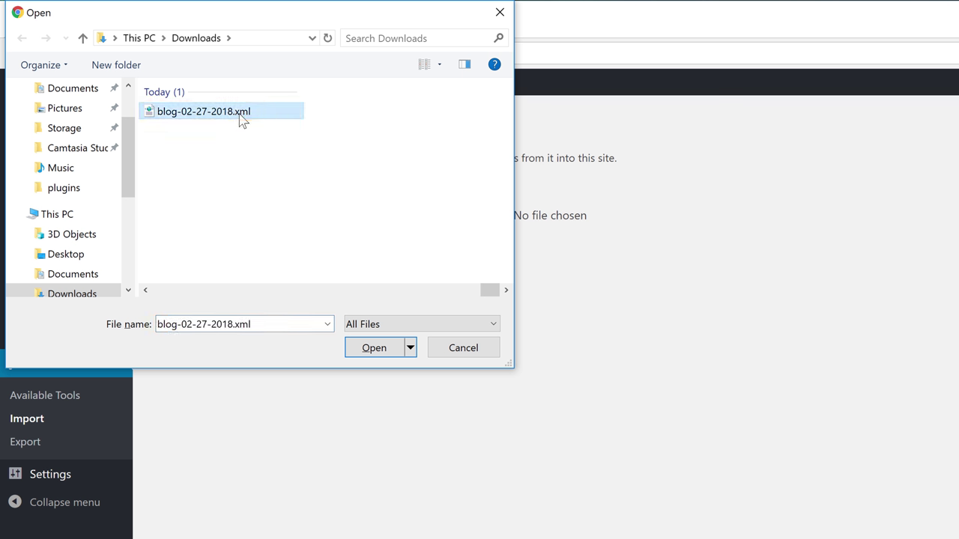
left_click(380, 350)
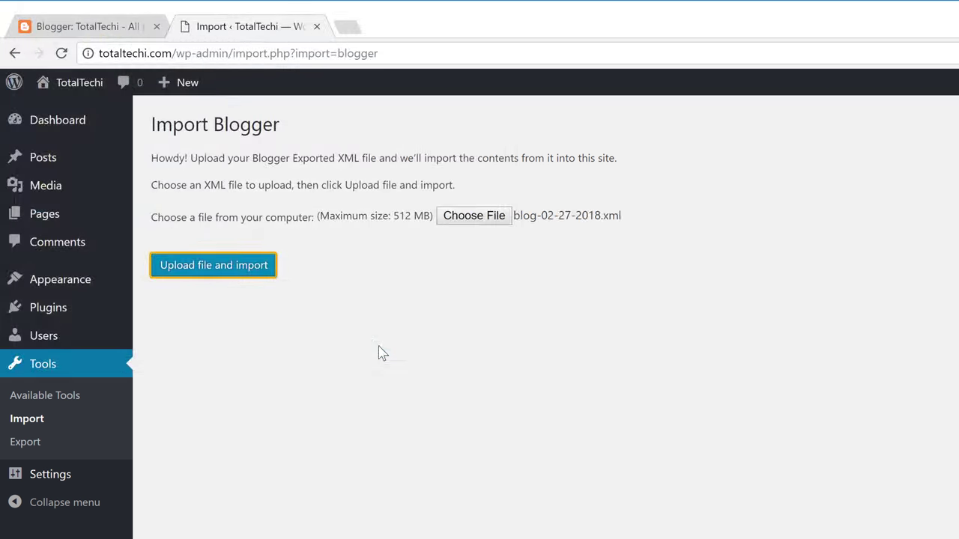
left_click(210, 271)
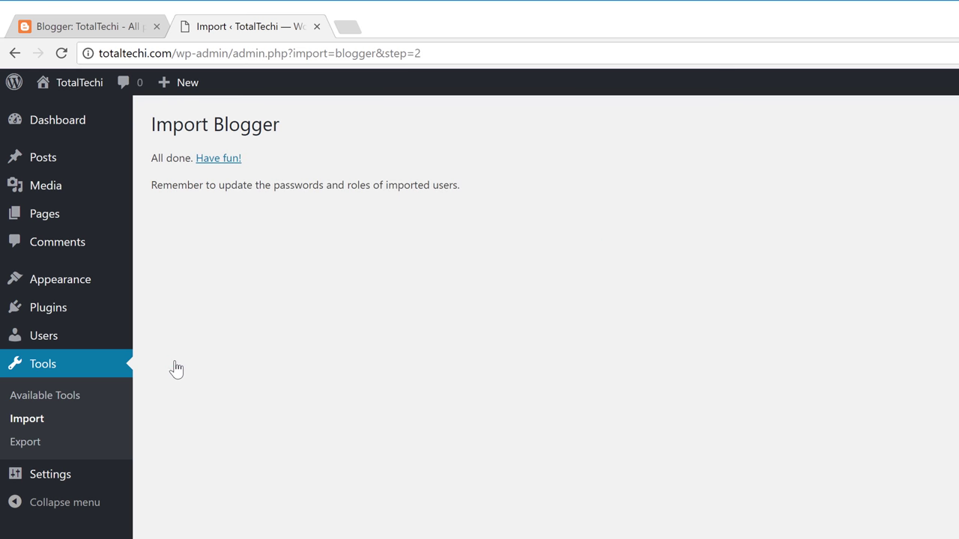
- Browse the public TotalTechi site, then list the installed themes under Appearance > Themes
mouse_move(88, 84)
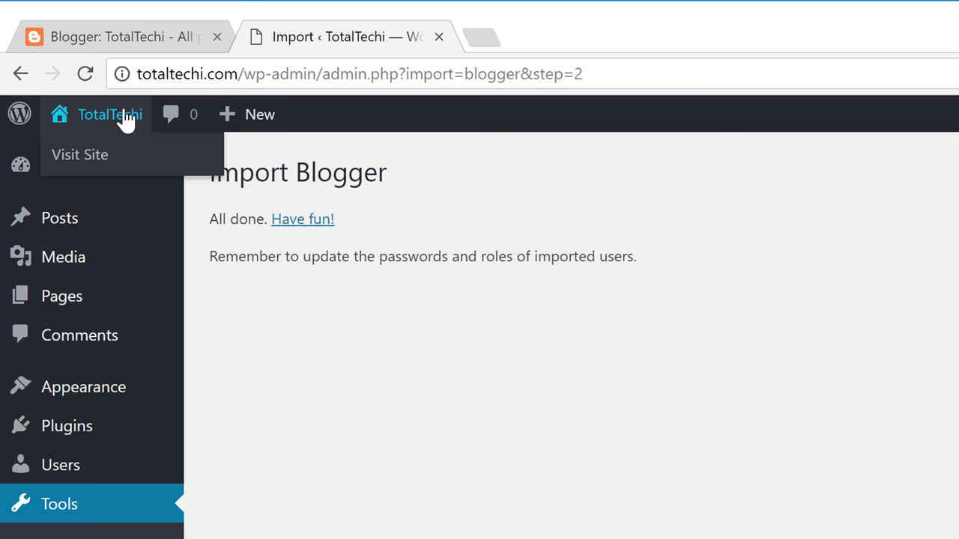
left_click(125, 120)
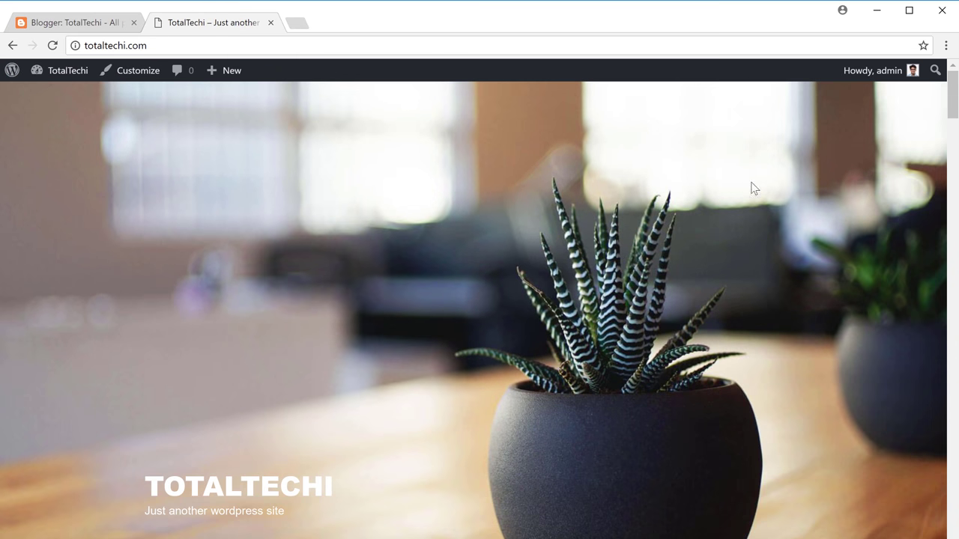
mouse_move(952, 93)
left_mouse_down()
mouse_move(955, 391)
mouse_move(946, 397)
mouse_move(941, 518)
mouse_move(950, 509)
mouse_move(952, 98)
left_mouse_up()
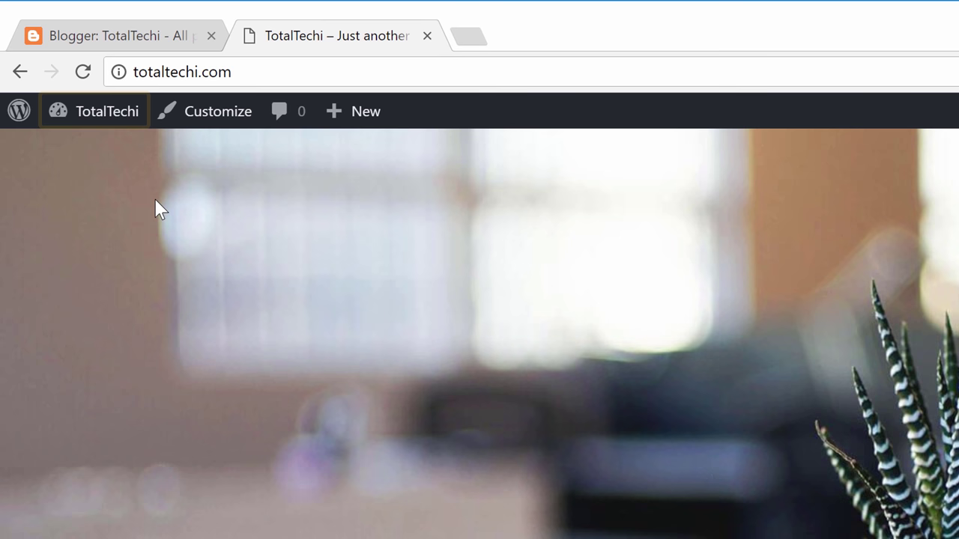
mouse_move(89, 109)
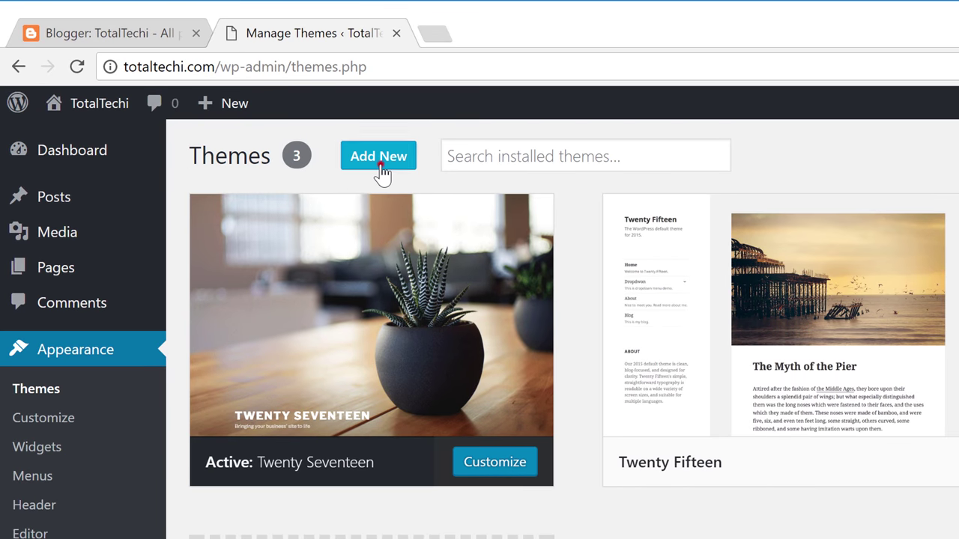
- Install Astra from the Popular themes and activate it
left_click(381, 159)
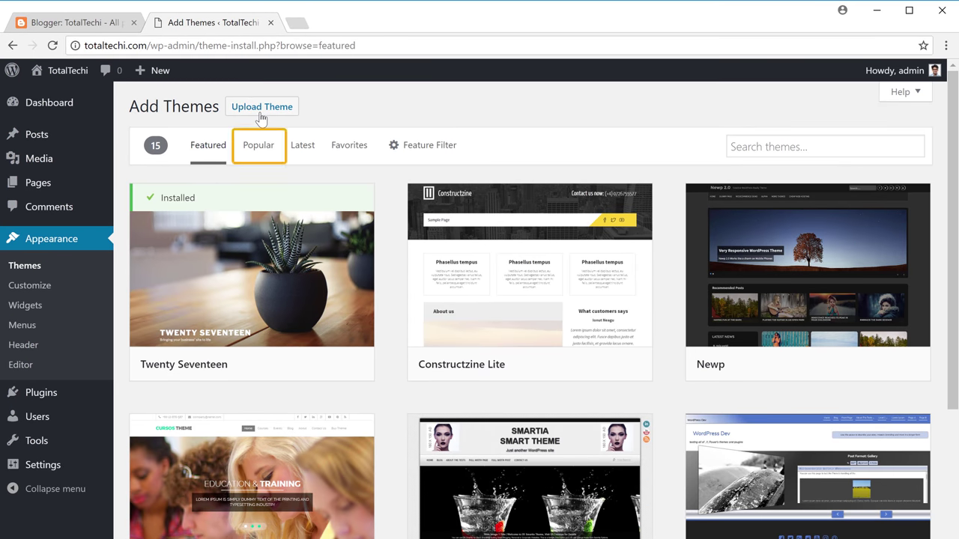
left_click(255, 148)
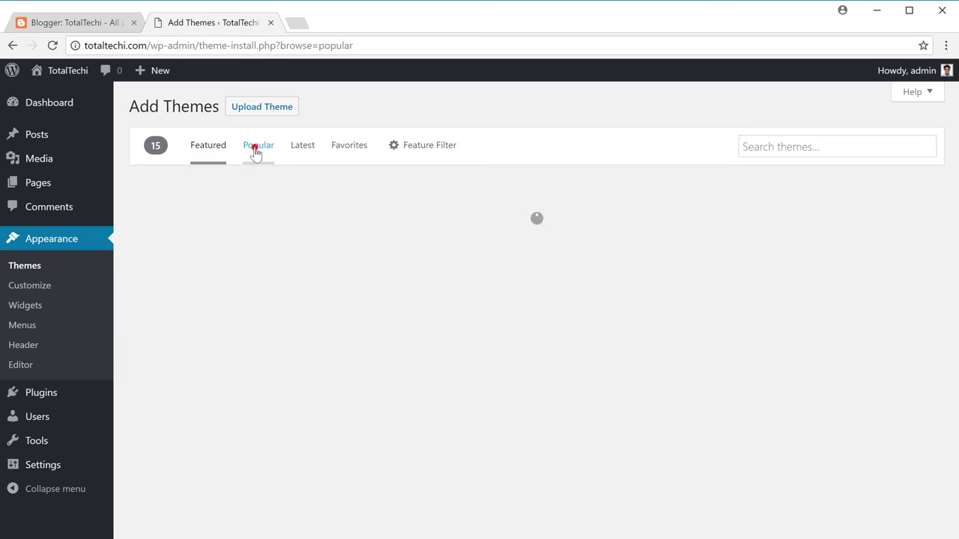
scroll(255, 153, "down", 1)
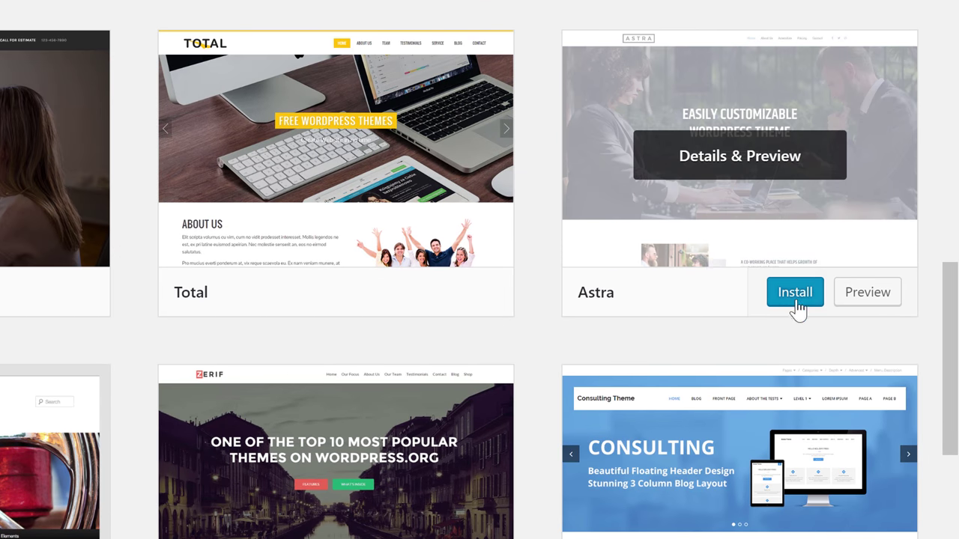
left_click(796, 292)
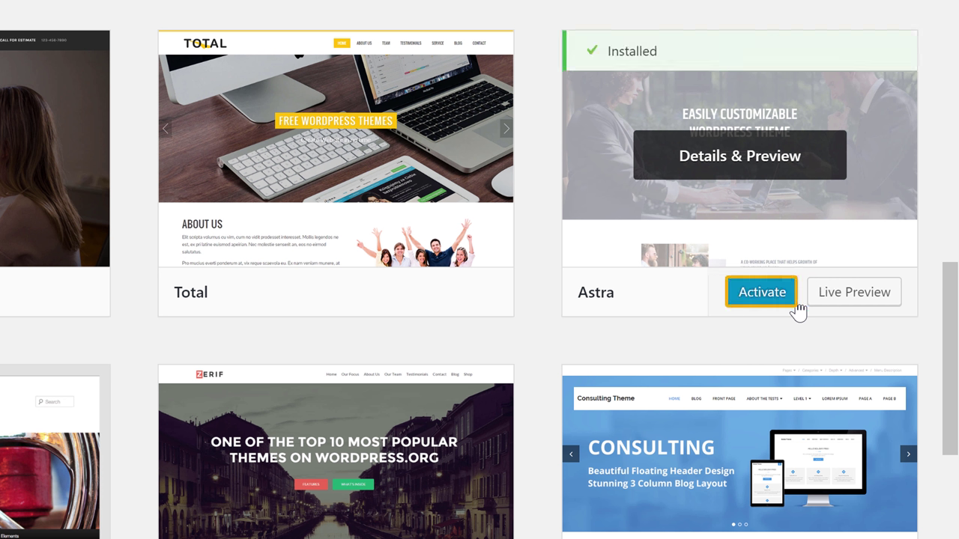
left_click(764, 307)
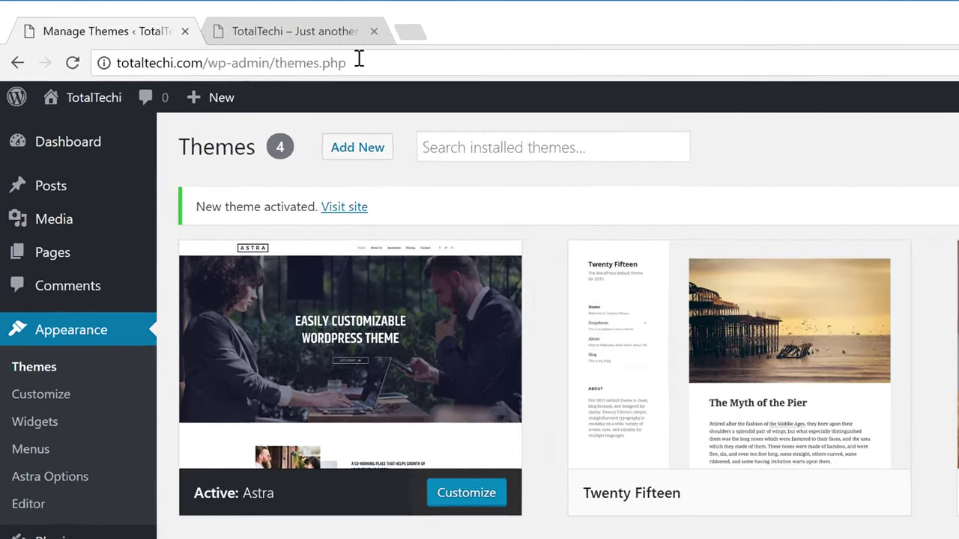
- Reload the public TotalTechi site and scroll its Blogger posts down to the 'Powered by Astra' footer
left_click(316, 30)
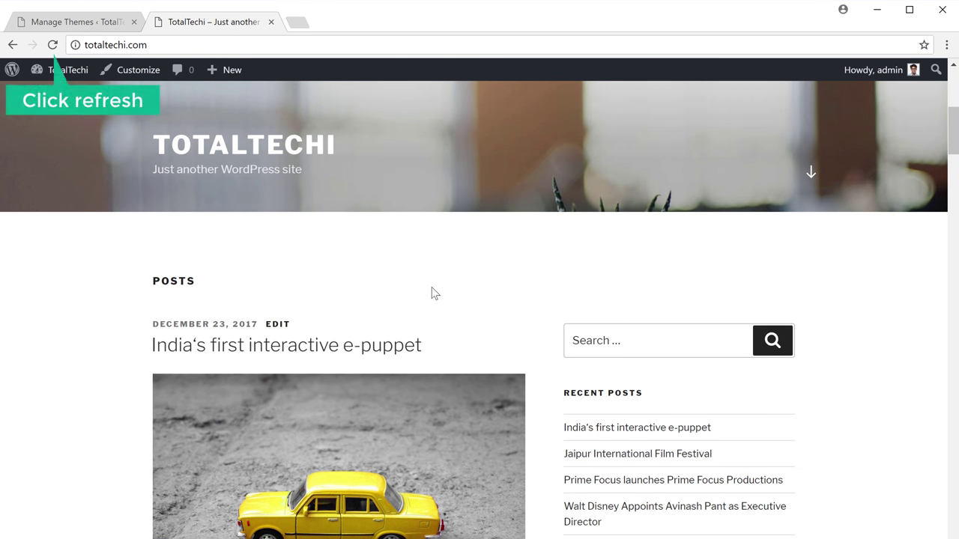
left_click(50, 47)
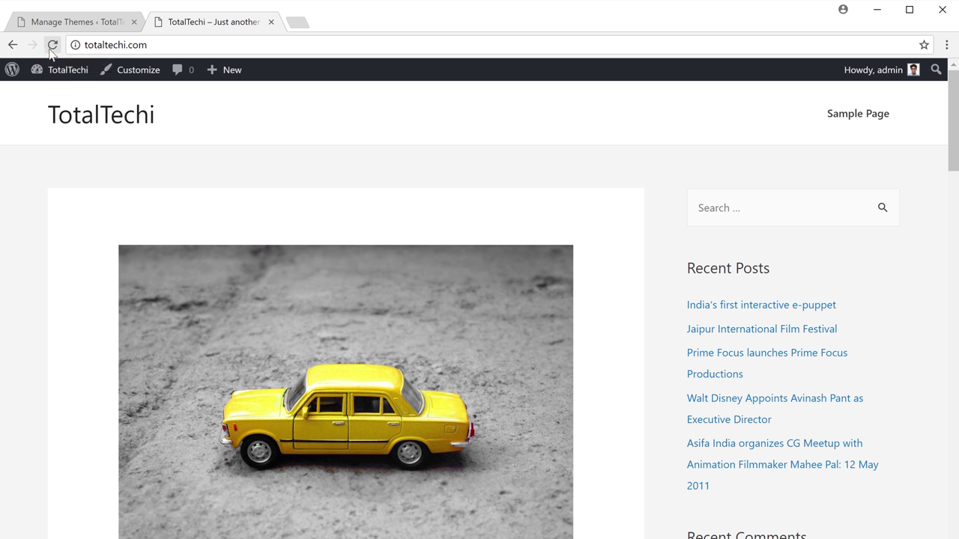
left_click_drag(947, 108, 936, 538)
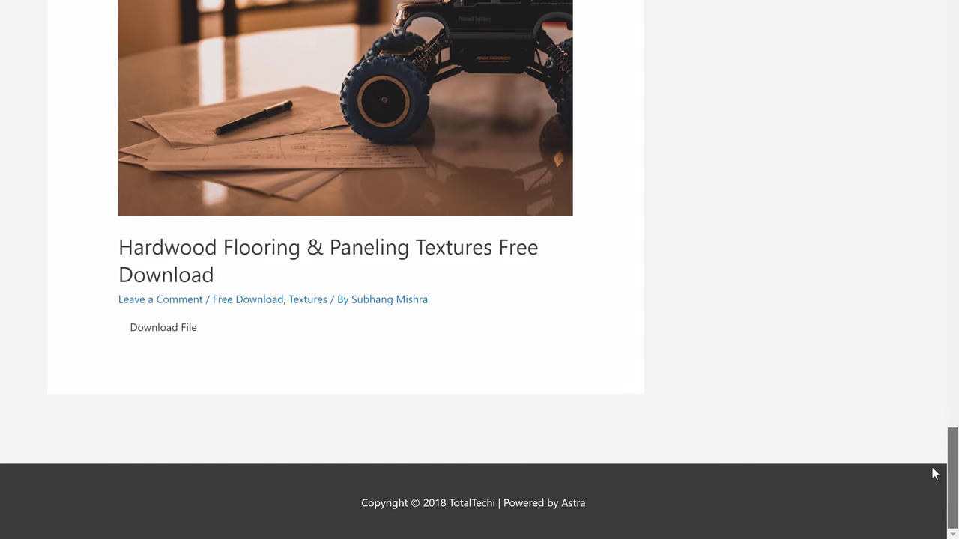